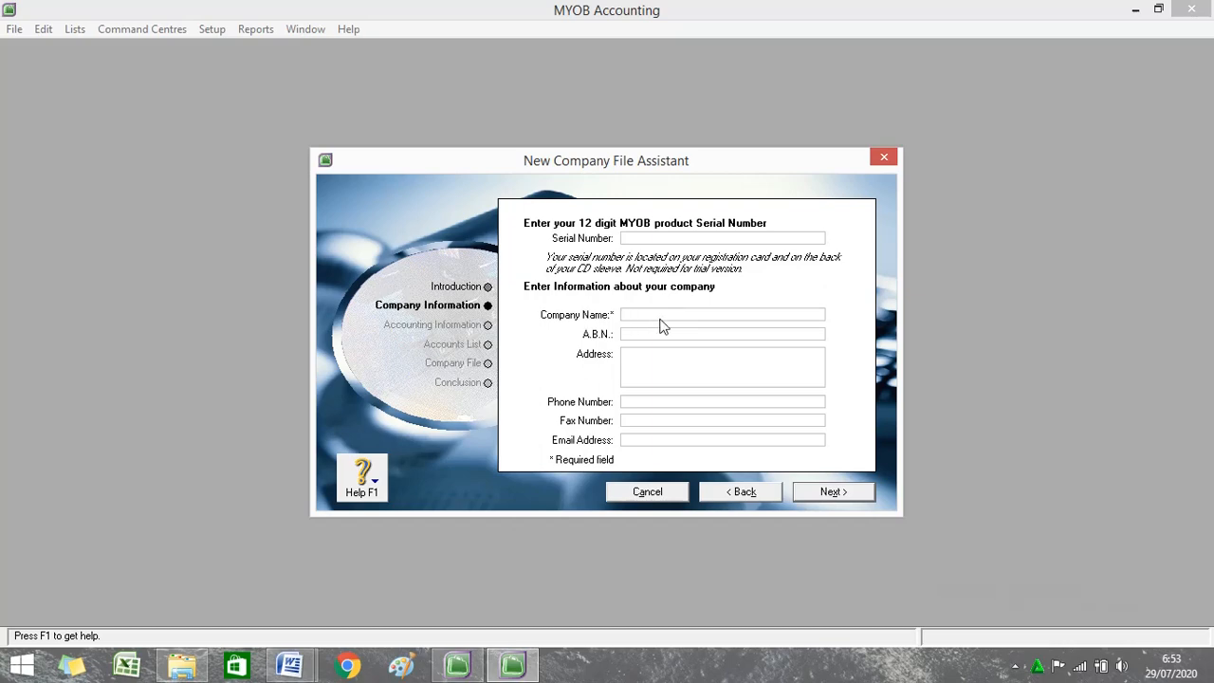
Enter the company name PT Sejahtera, its A.B.N. and its street address.
{"action": "type", "text": "PT Sejahtera"}
{"action": "left_click", "coordinate": [647, 335]}
{"action": "left_click", "coordinate": [651, 367]}
Add the company's phone, fax and e-mail, then move on to the accounting page.
{"action": "key", "text": "Tab"}
{"action": "left_click", "coordinate": [676, 424]}
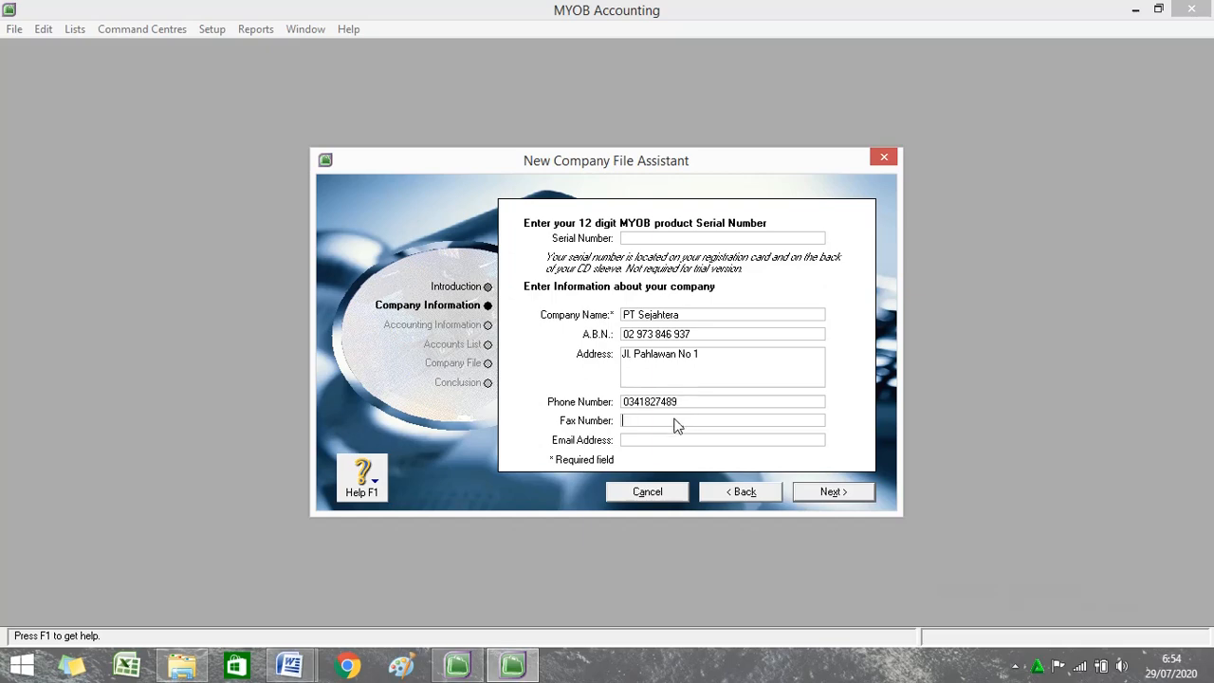
{"action": "left_click", "coordinate": [704, 441]}
{"action": "left_click", "coordinate": [833, 492]}
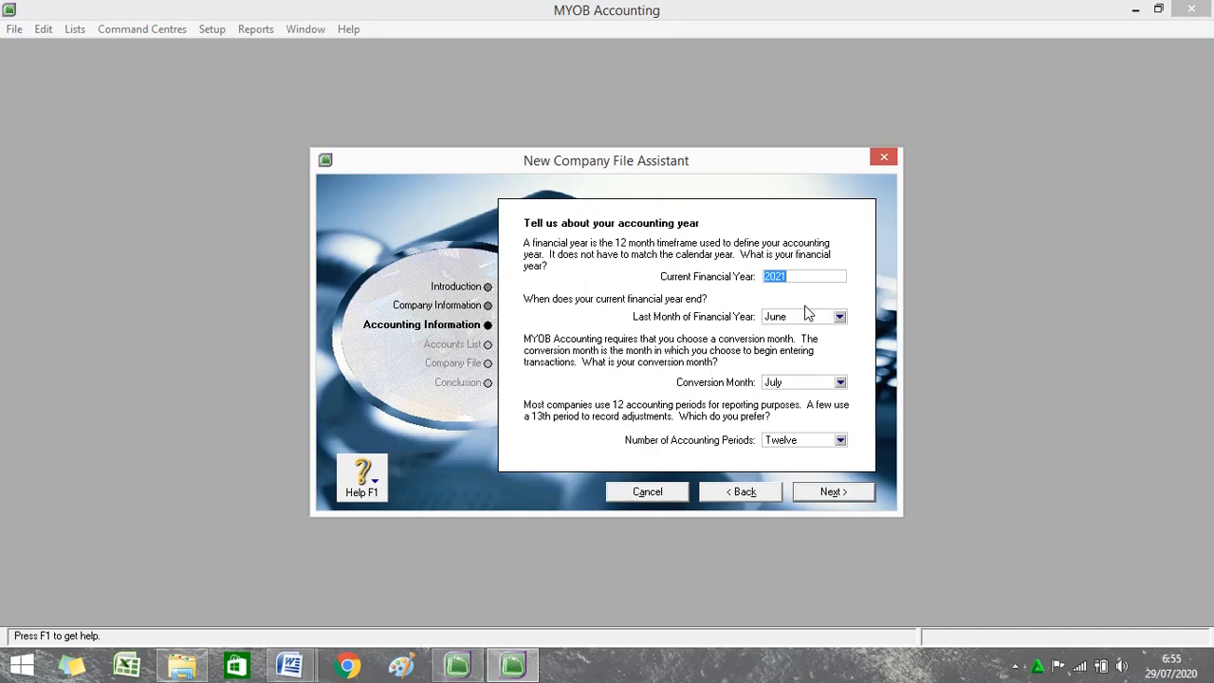
Enter 2019 as the financial year, with December as last month and January as conversion month.
{"action": "type", "text": "2019"}
{"action": "left_click", "coordinate": [841, 318]}
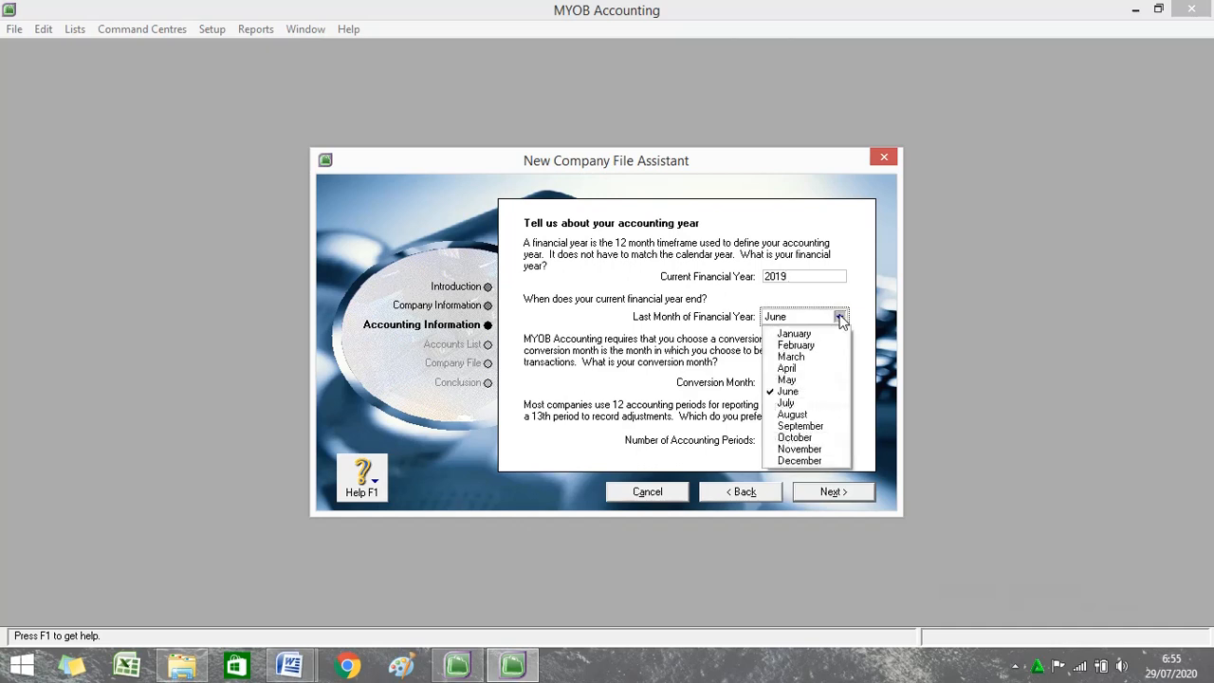
{"action": "left_click", "coordinate": [796, 461]}
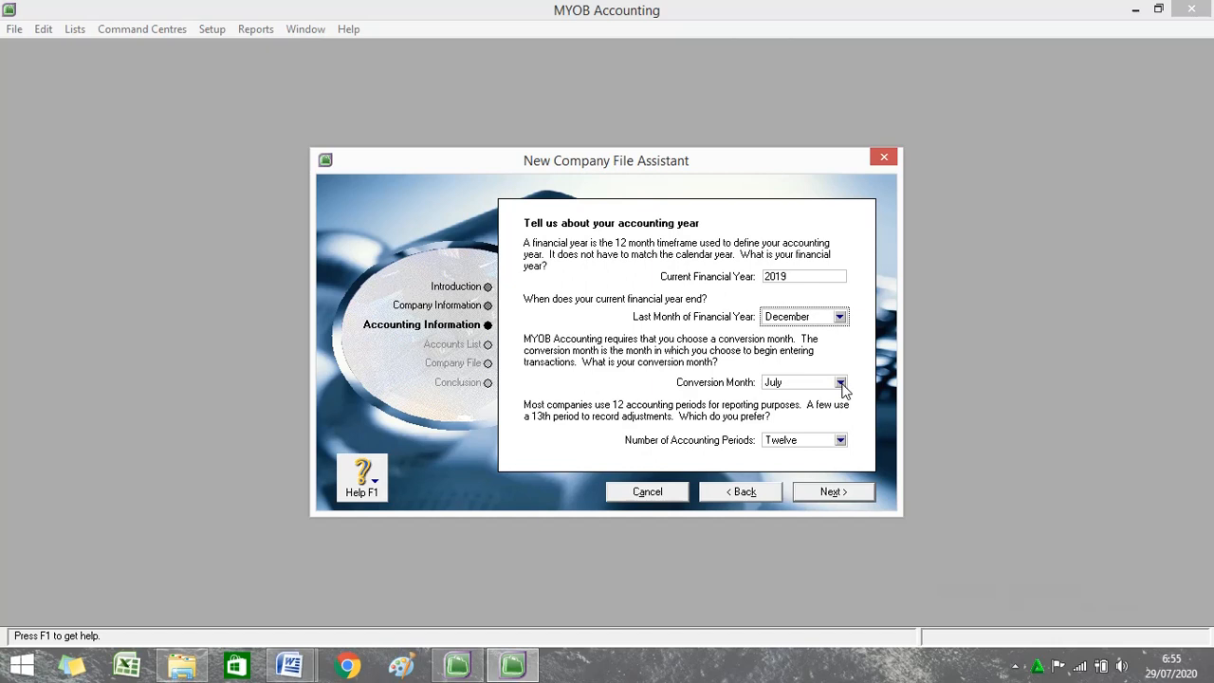
{"action": "left_click", "coordinate": [840, 383]}
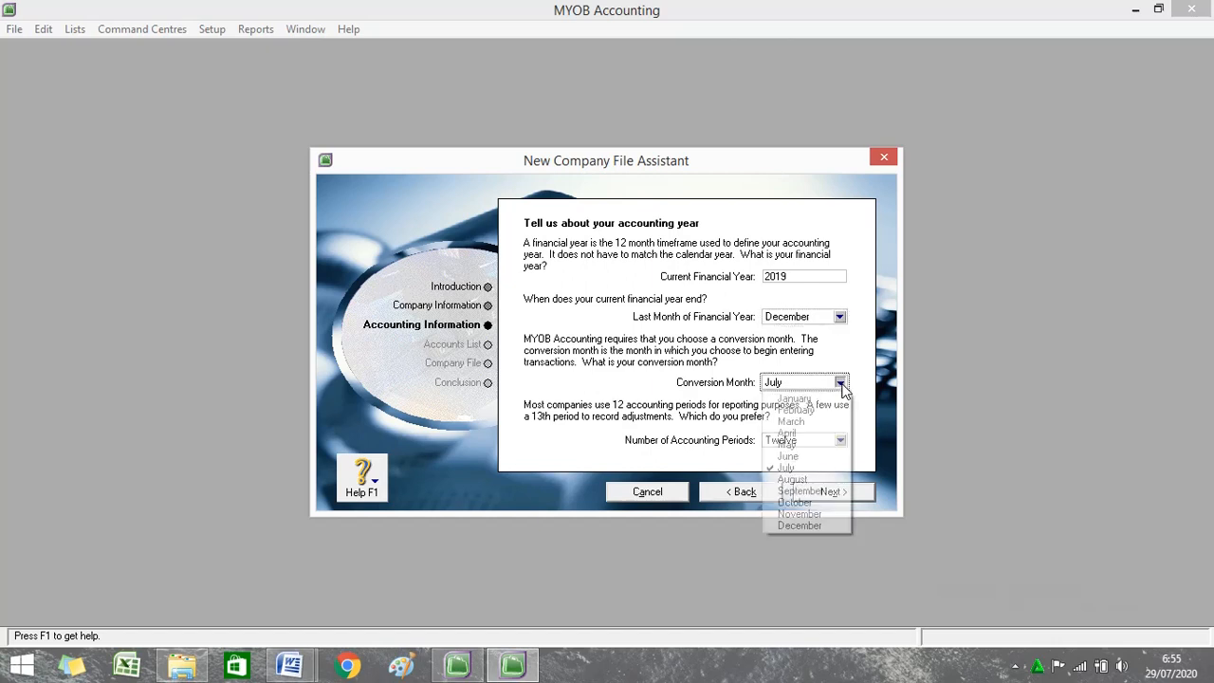
{"action": "left_click", "coordinate": [817, 400]}
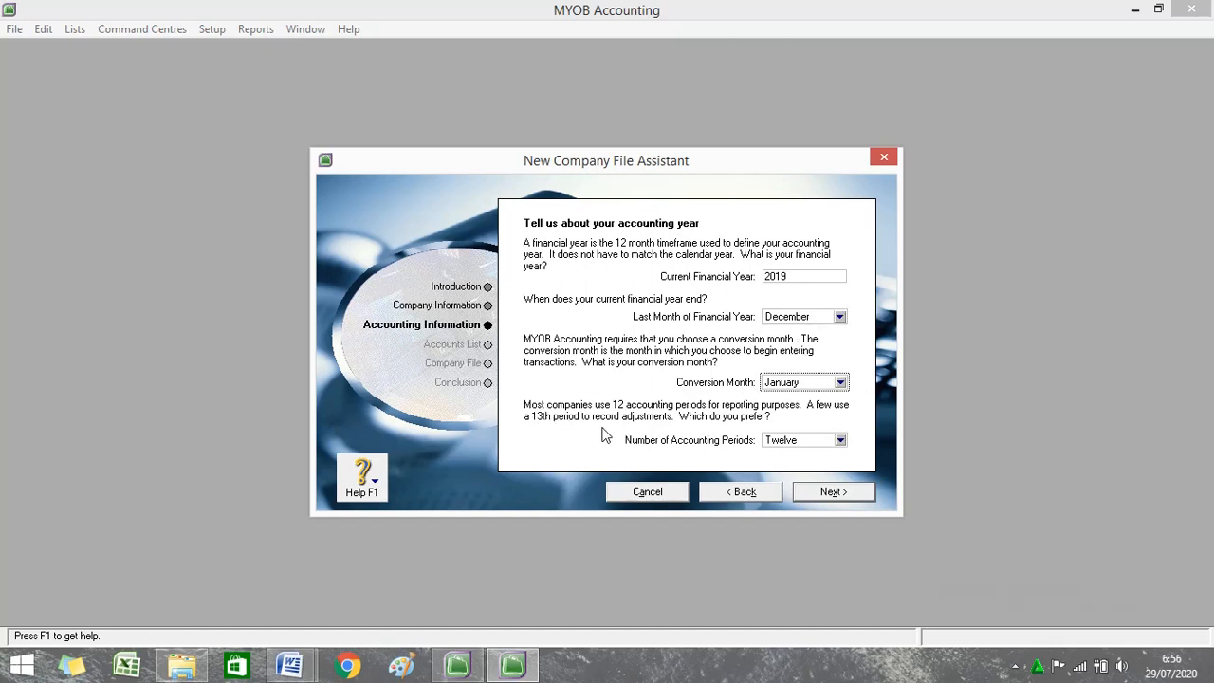
Proceed to confirm the January 1 to December 31, 2019 accounting year with twelve periods.
{"action": "left_click", "coordinate": [834, 492]}
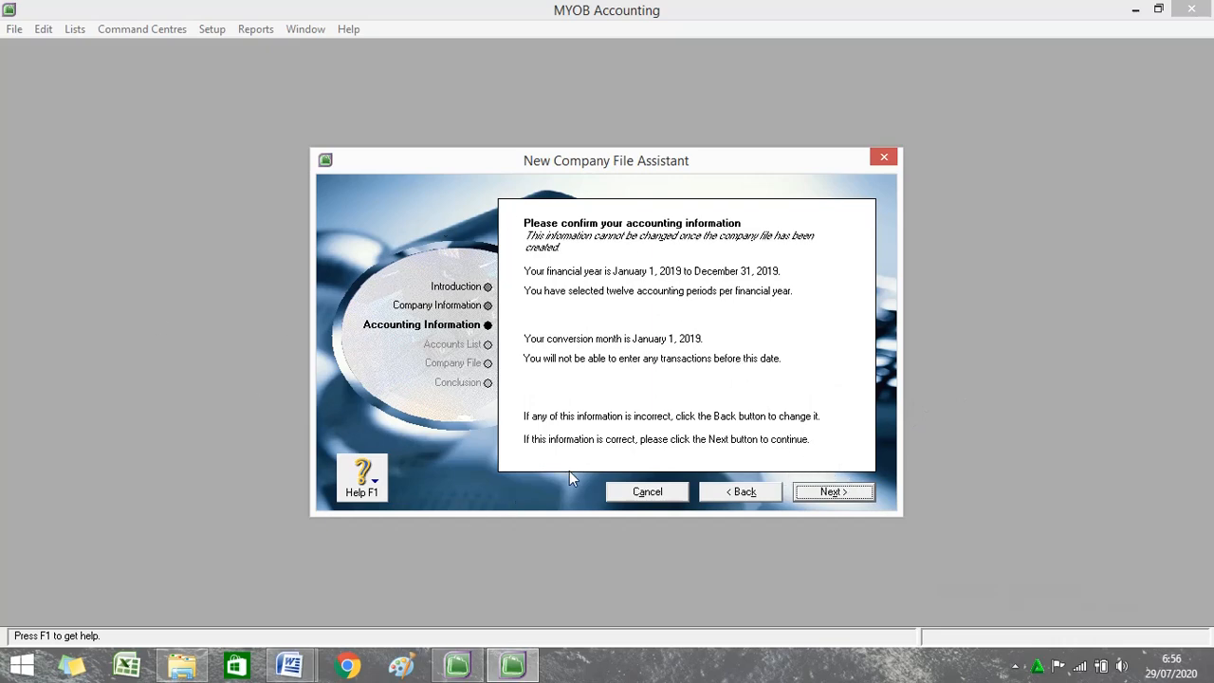
Accept the accounting details, choose to import the accountant's accounts list, and continue.
{"action": "left_click", "coordinate": [832, 493]}
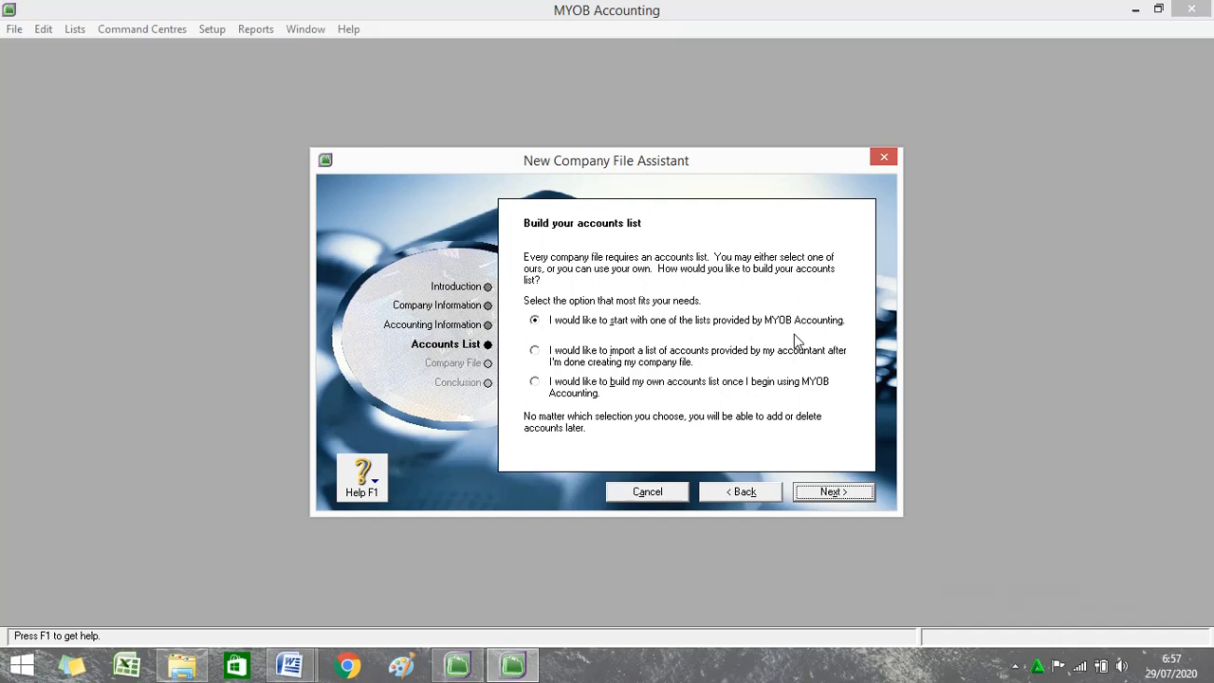
{"action": "left_click", "coordinate": [533, 353]}
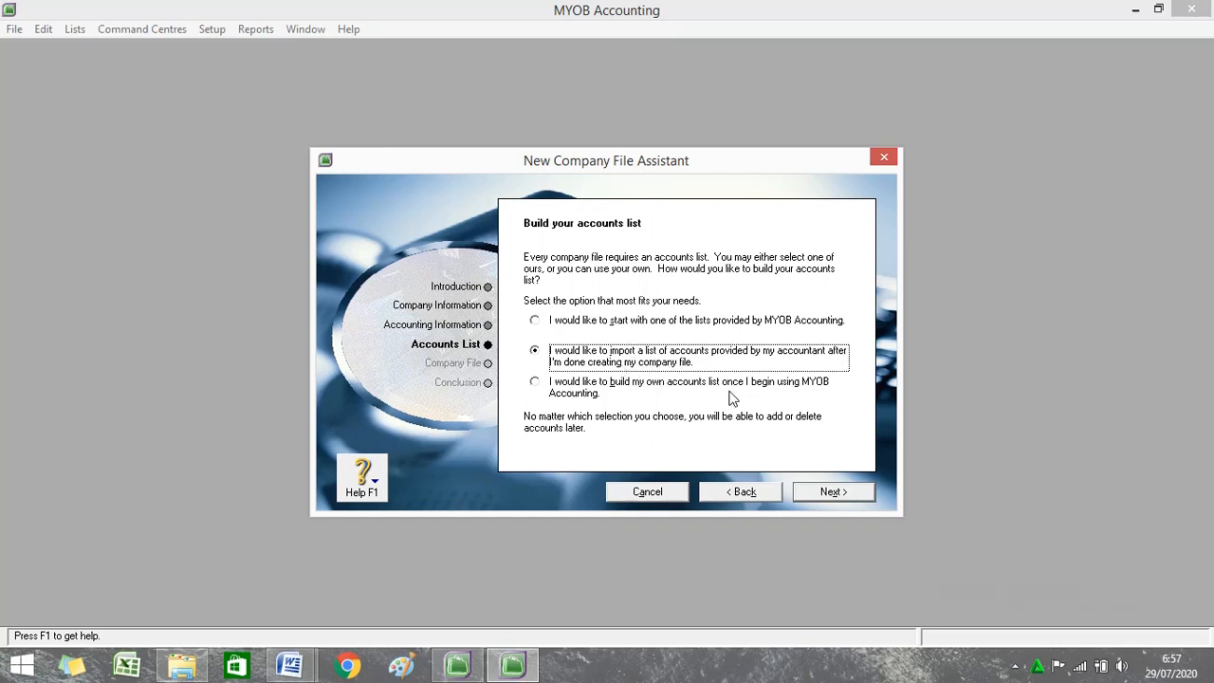
{"action": "left_click", "coordinate": [535, 383]}
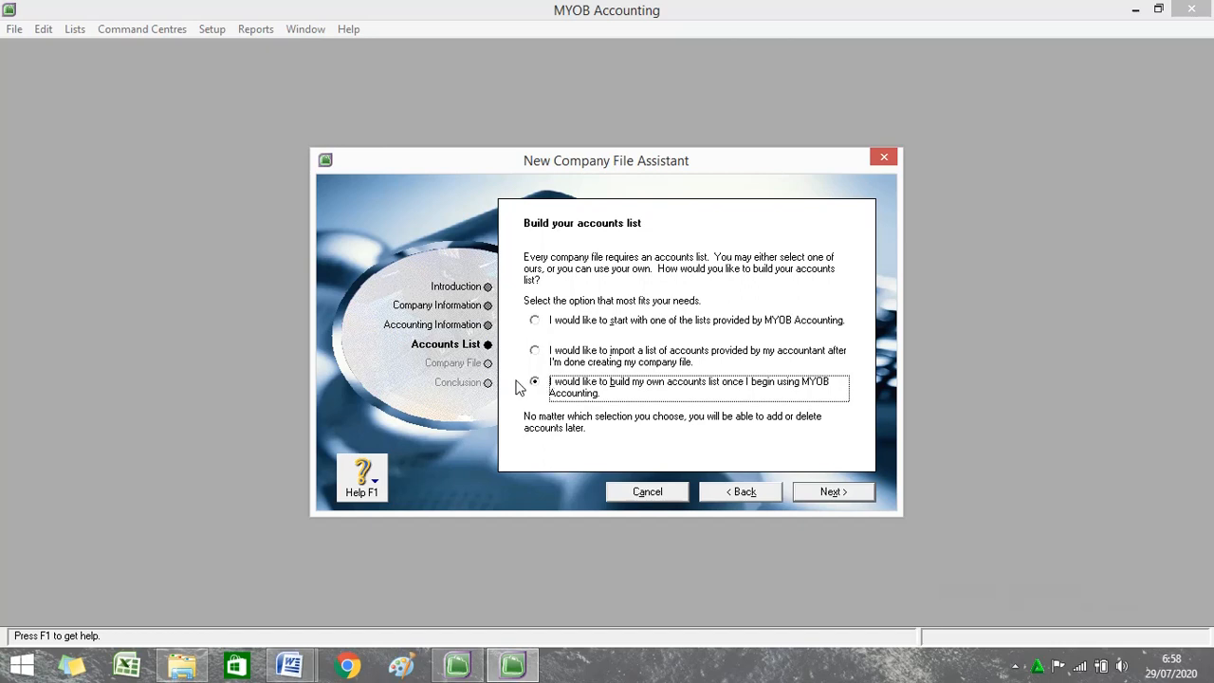
{"action": "left_click", "coordinate": [537, 353]}
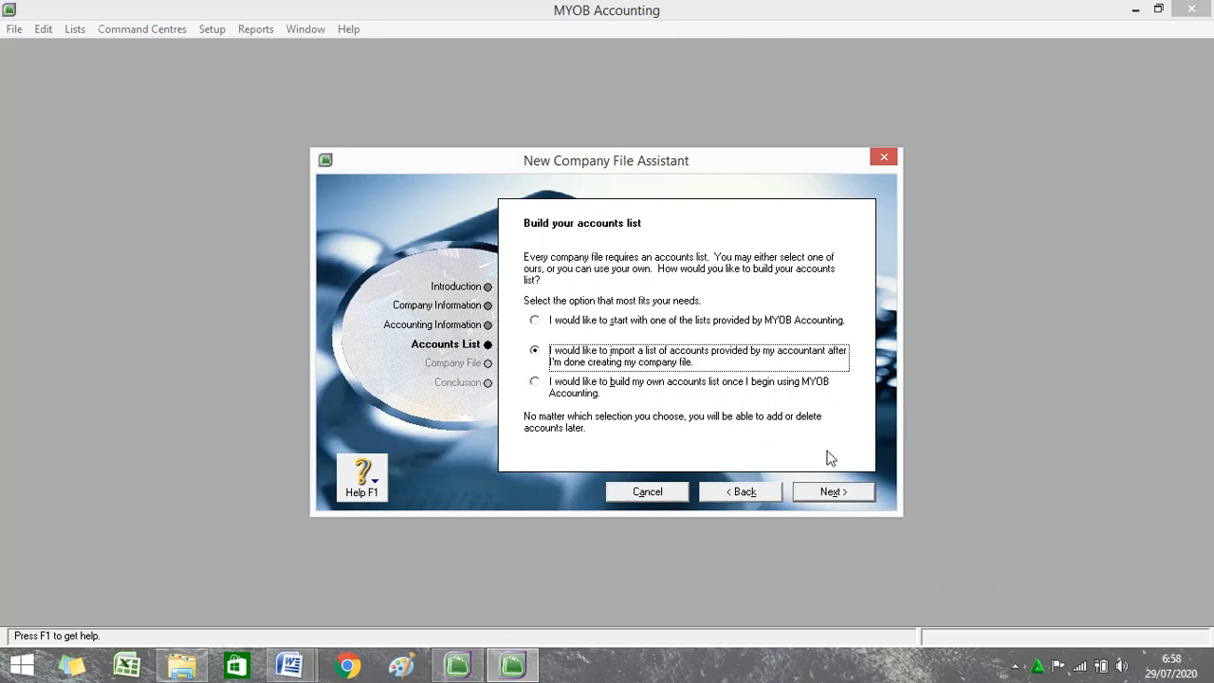
{"action": "left_click", "coordinate": [848, 491]}
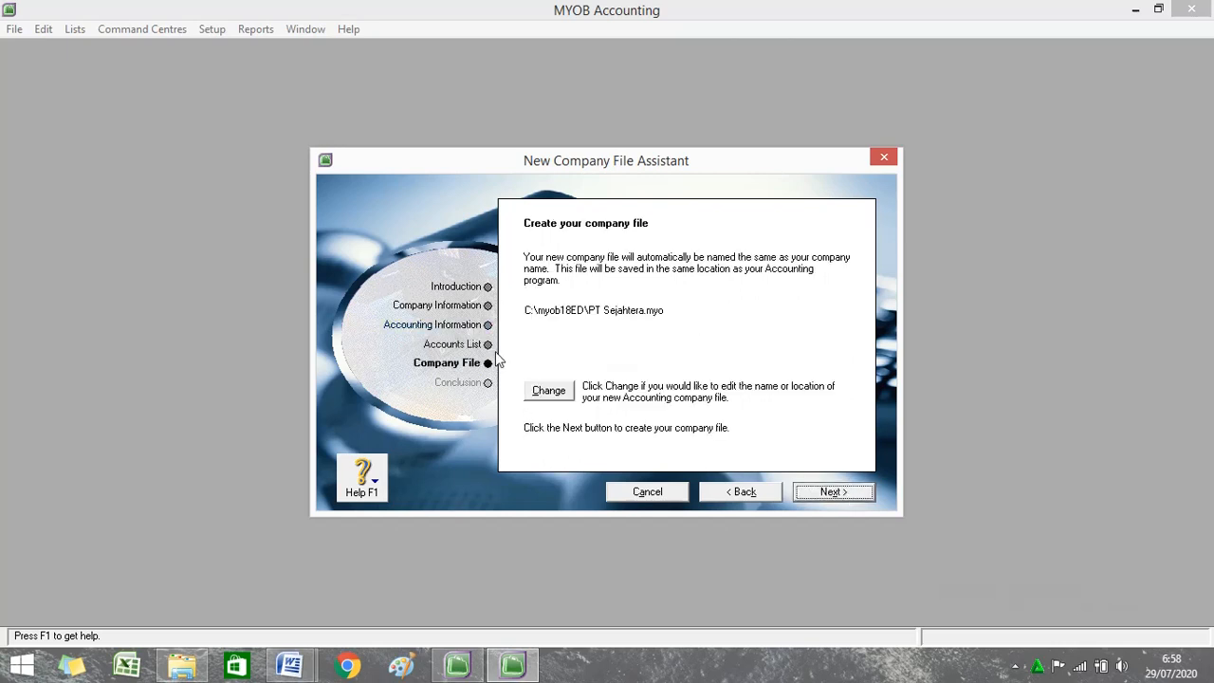
Save the company file as PT Sejahtera.myo in the KERJA folder on drive D:.
{"action": "left_click", "coordinate": [561, 394]}
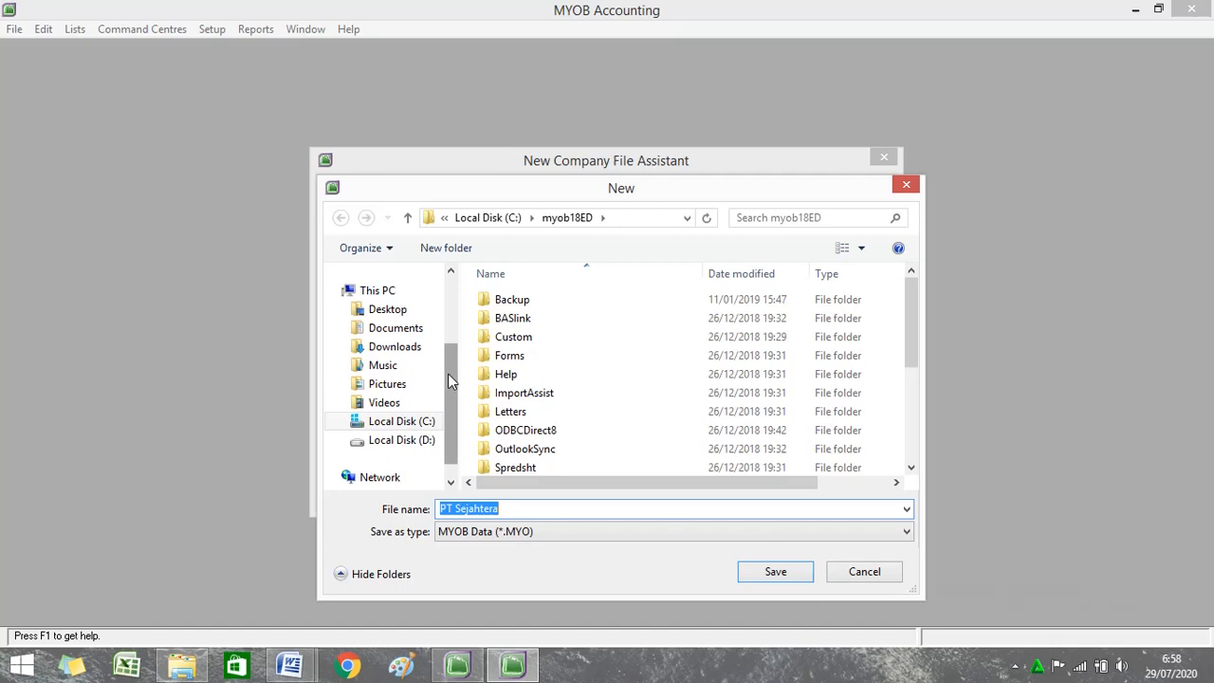
{"action": "left_click", "coordinate": [412, 443]}
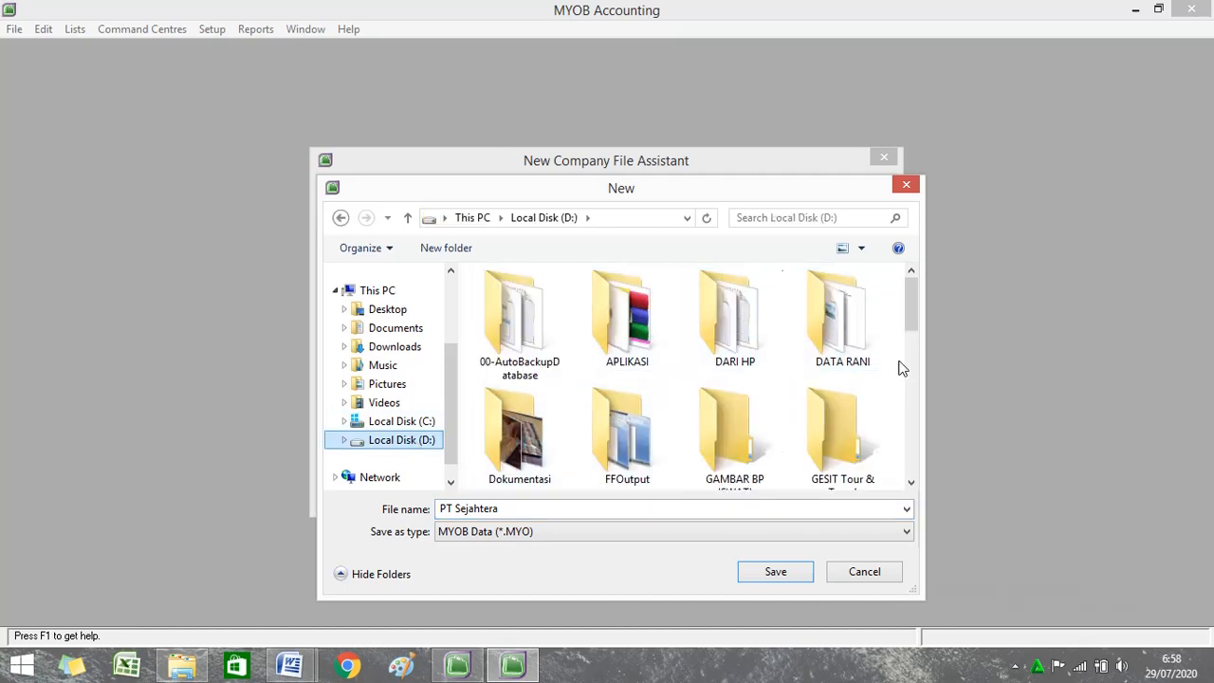
{"action": "left_click_drag", "start_coordinate": [916, 297], "coordinate": [910, 368]}
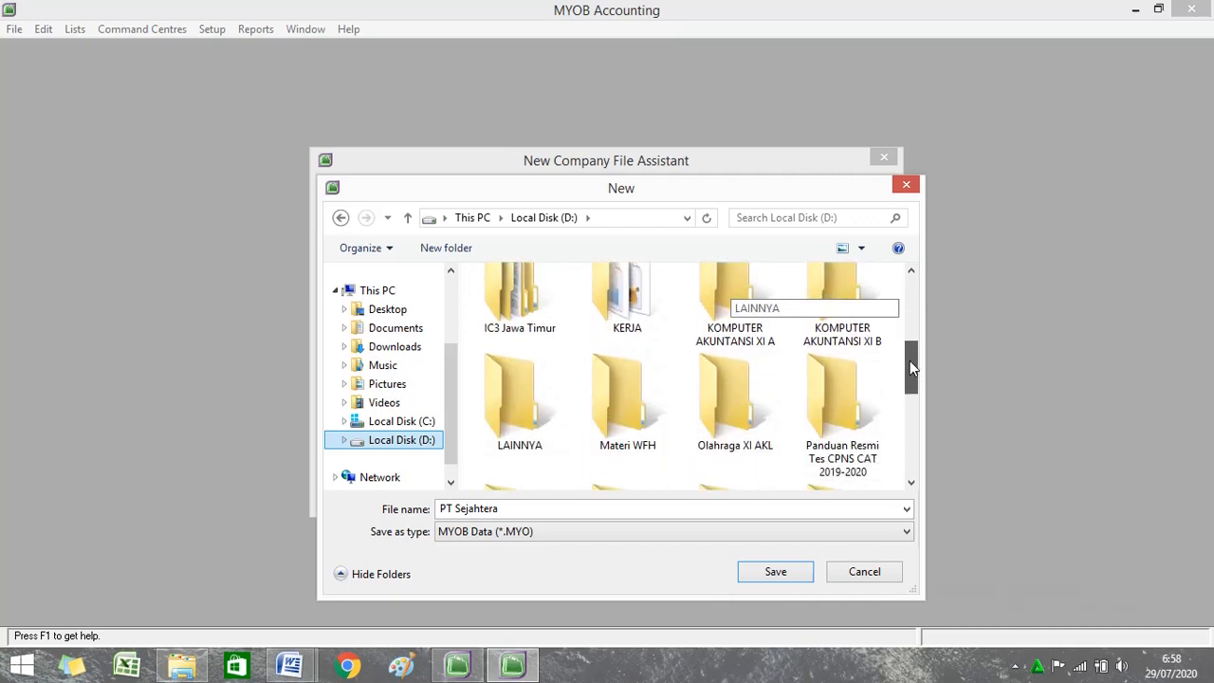
{"action": "left_click", "coordinate": [633, 320]}
{"action": "double_click", "coordinate": [632, 321]}
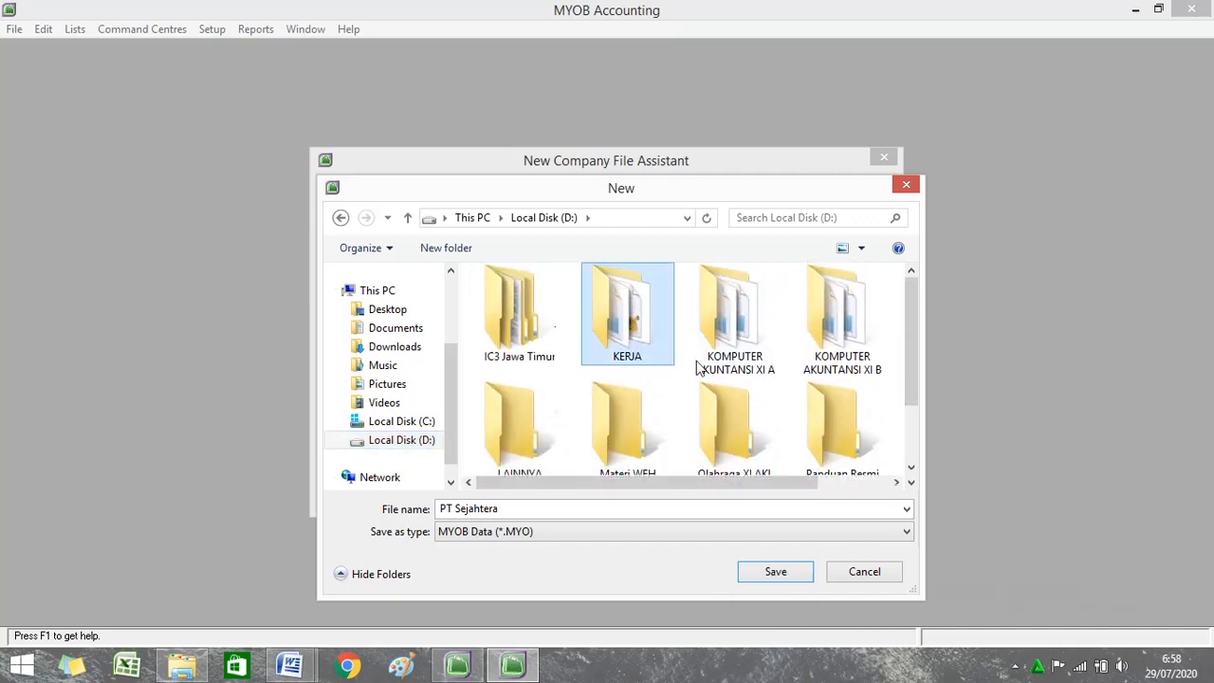
{"action": "left_click", "coordinate": [776, 572]}
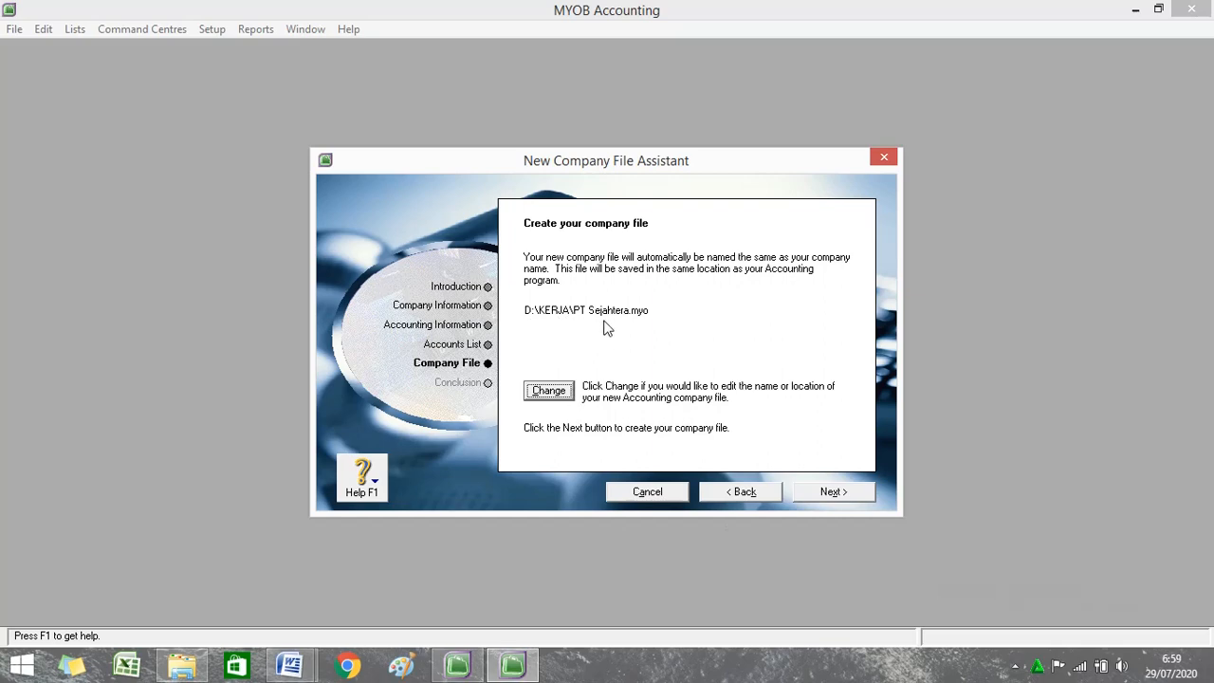
Create the PT Sejahtera company file and reach the Congratulations page.
{"action": "left_click", "coordinate": [843, 496]}
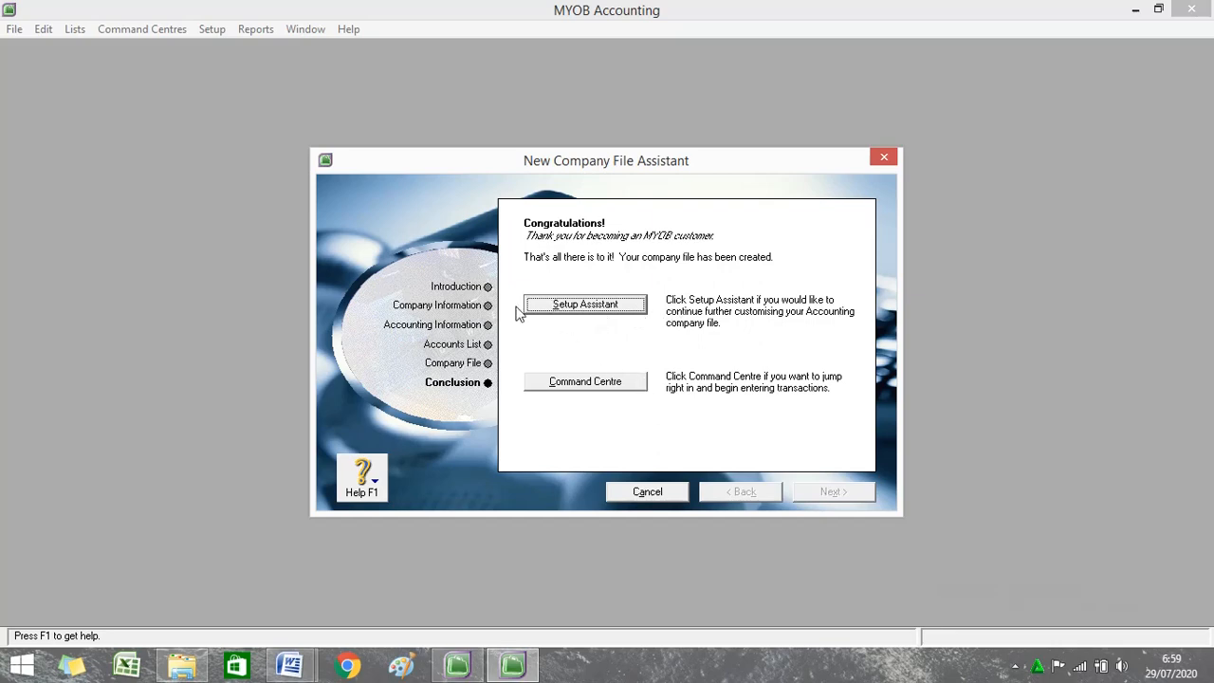
Open the Command Centre, move it to screen centre, and display the Accounts section.
{"action": "left_click", "coordinate": [614, 387]}
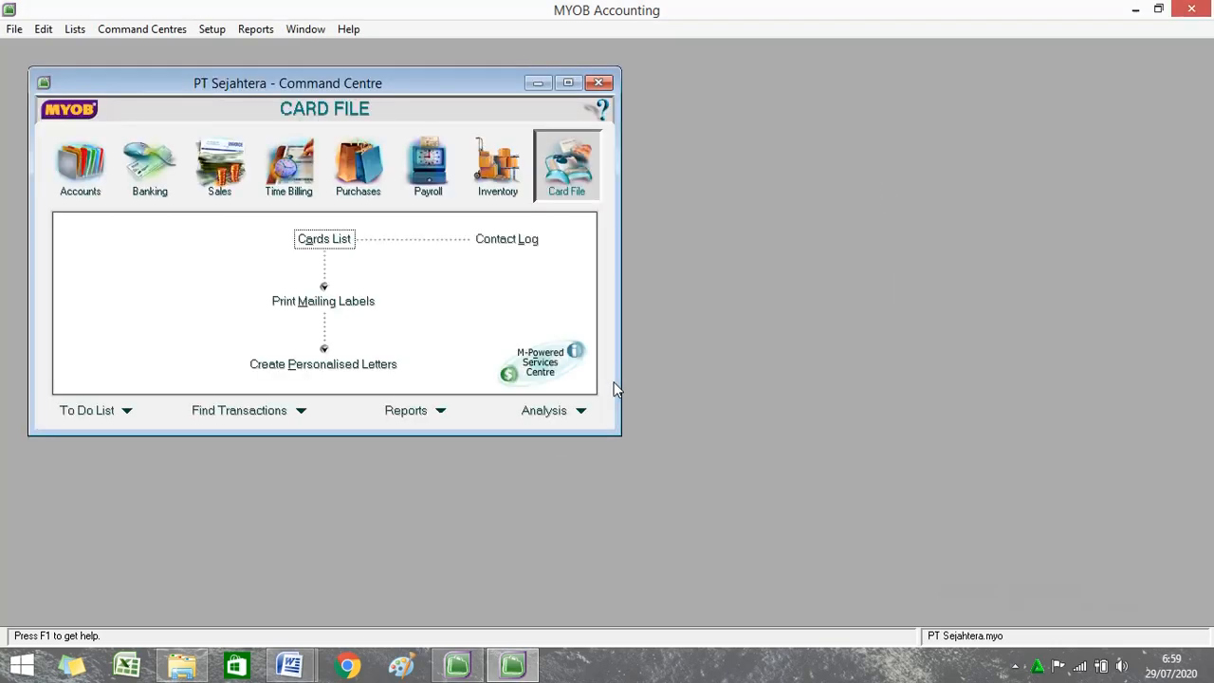
{"action": "left_click_drag", "start_coordinate": [347, 89], "coordinate": [623, 121]}
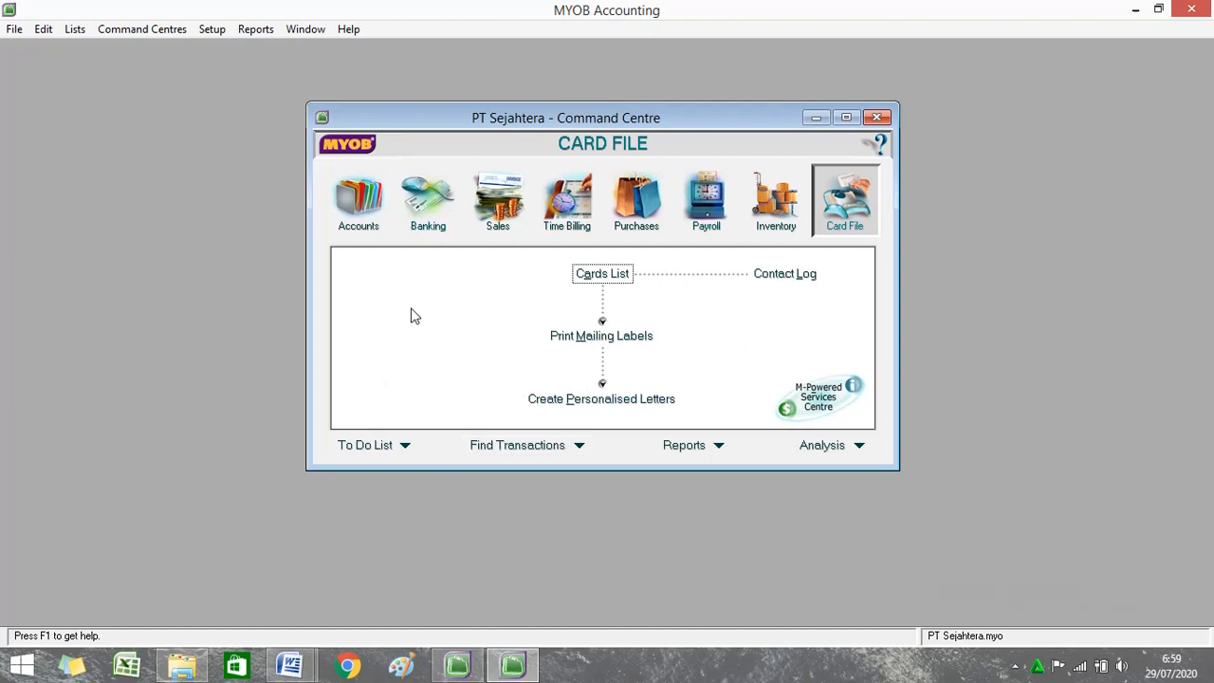
{"action": "left_click", "coordinate": [378, 214]}
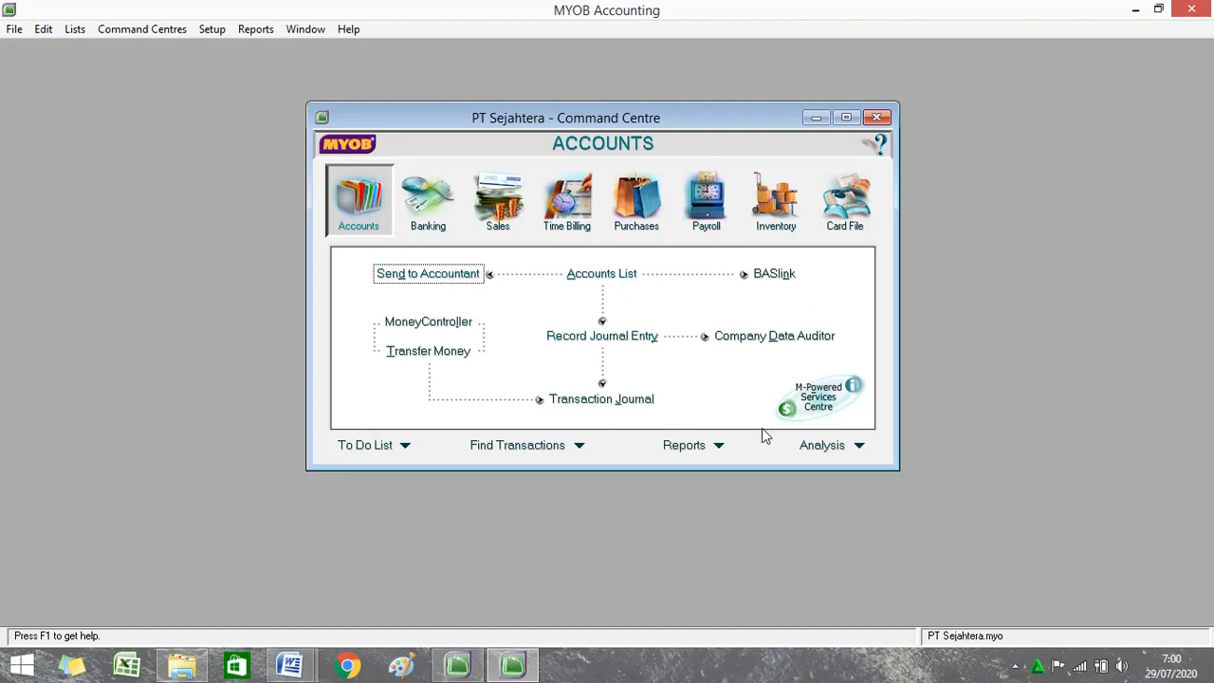
View the Banking, Sales, Time Billing, Purchases, Payroll and Inventory areas, ending on Card File.
{"action": "left_click", "coordinate": [438, 209]}
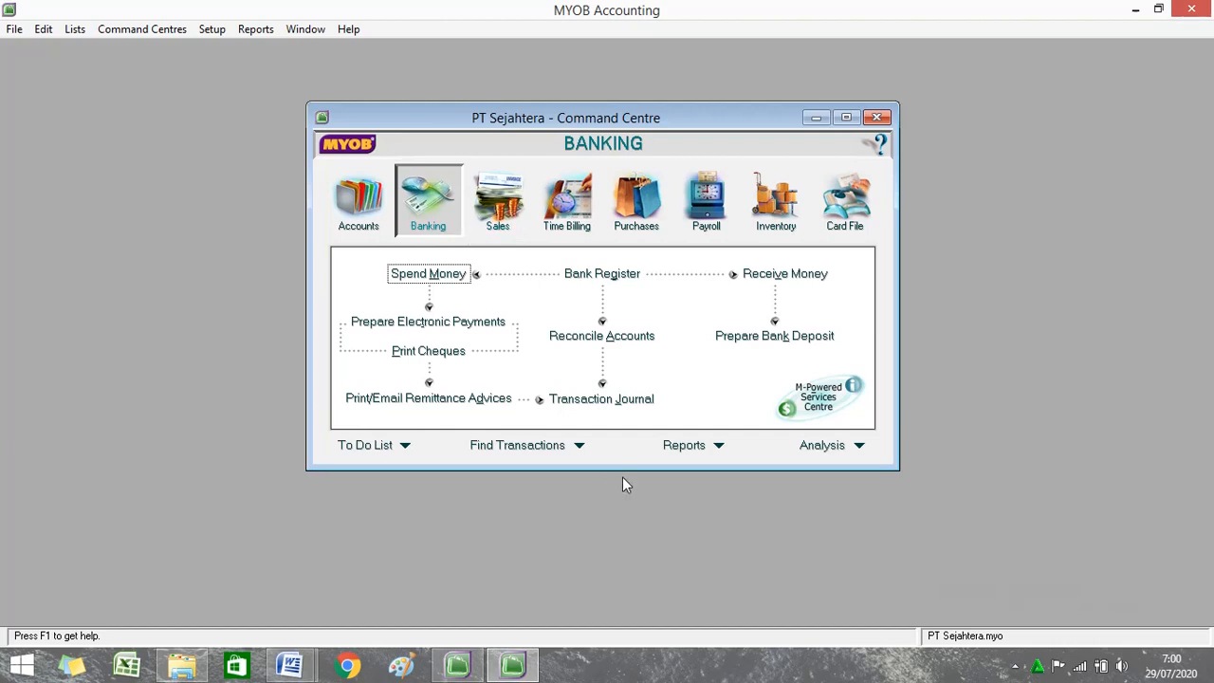
{"action": "left_click", "coordinate": [508, 206]}
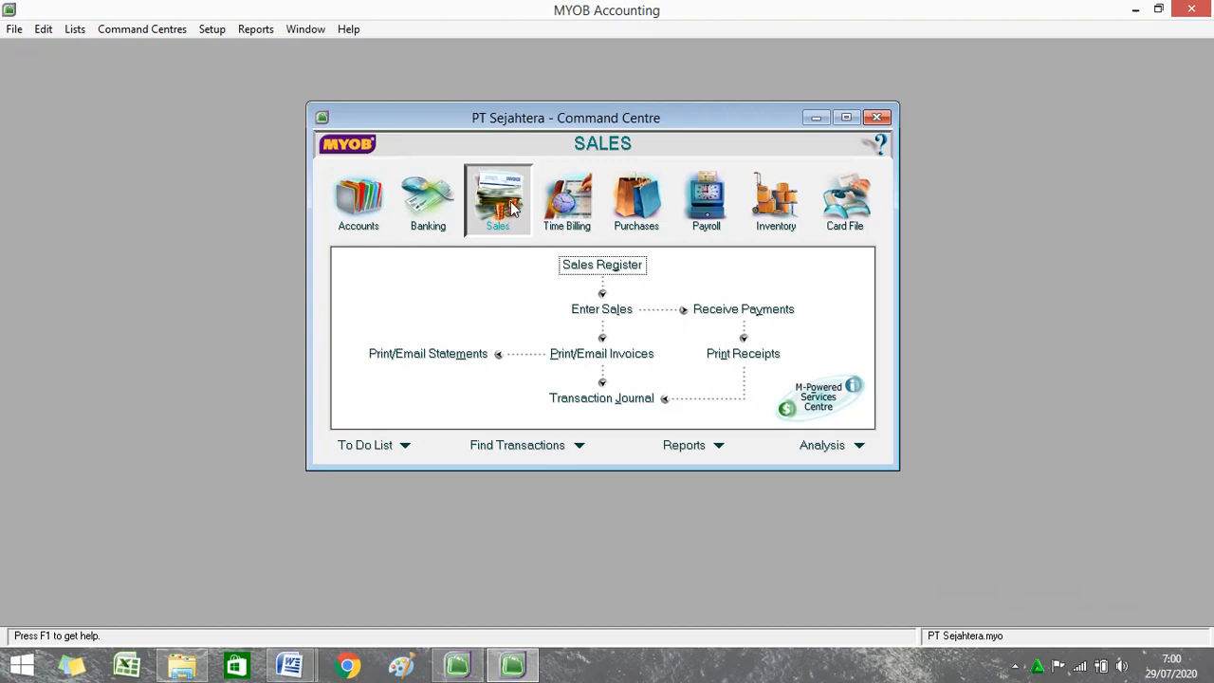
{"action": "left_click", "coordinate": [569, 204]}
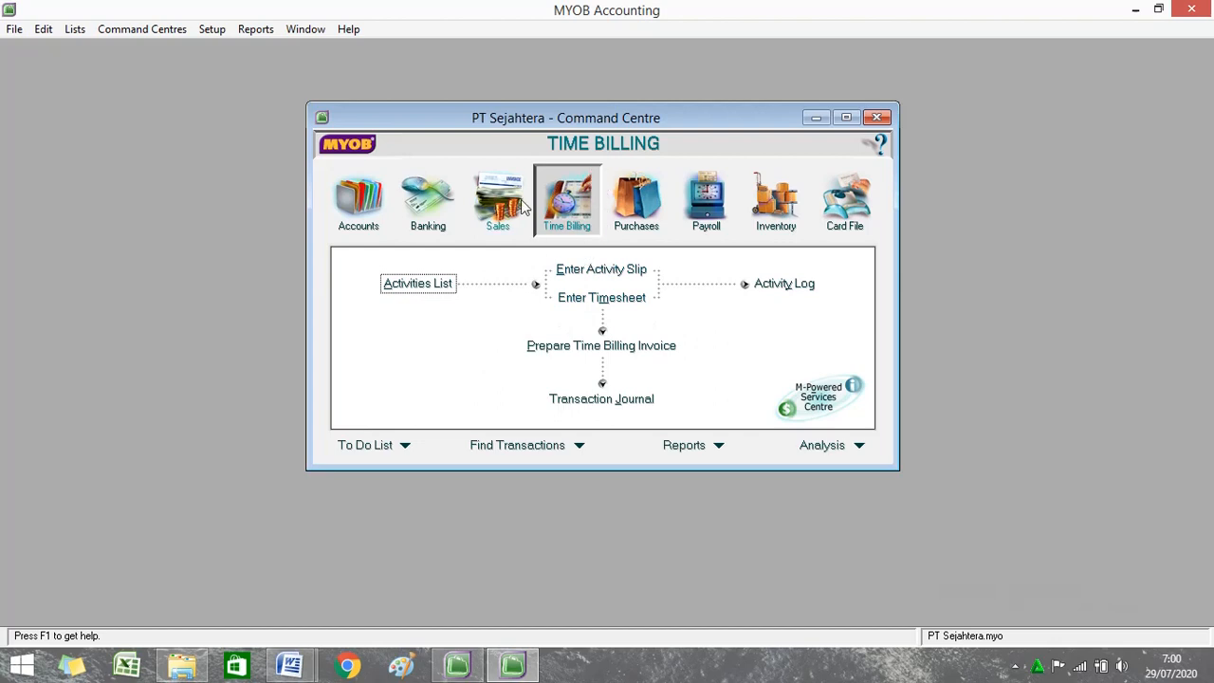
{"action": "left_click", "coordinate": [651, 189]}
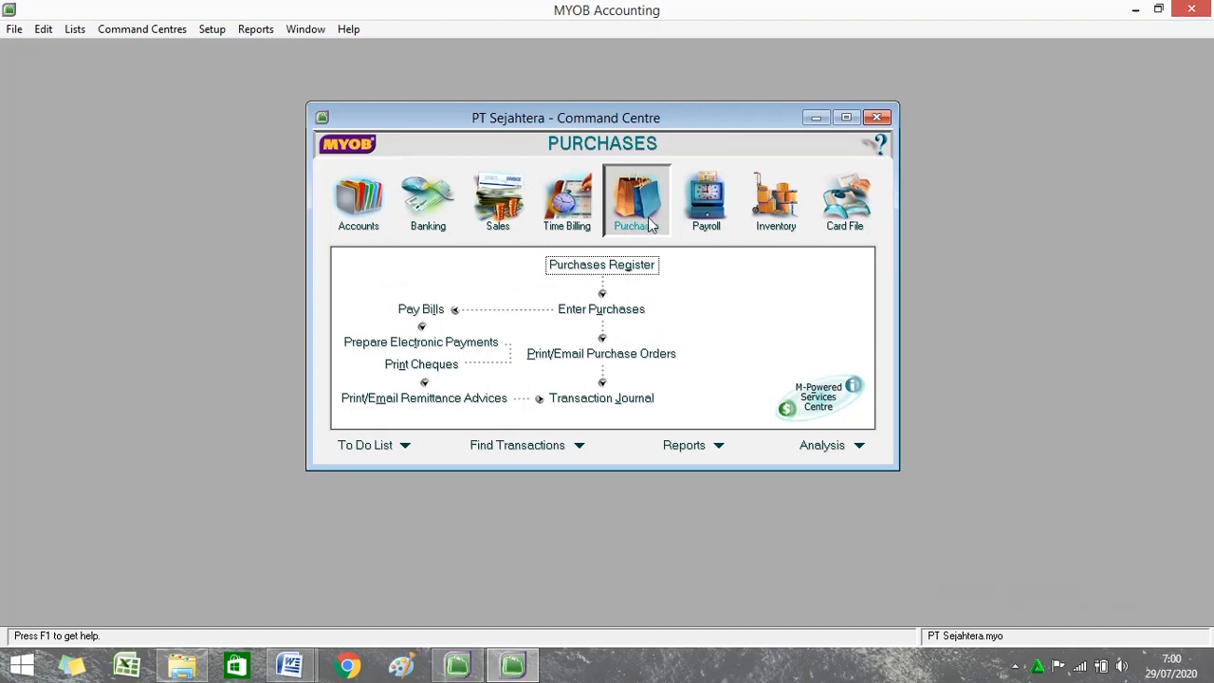
{"action": "left_click", "coordinate": [718, 219]}
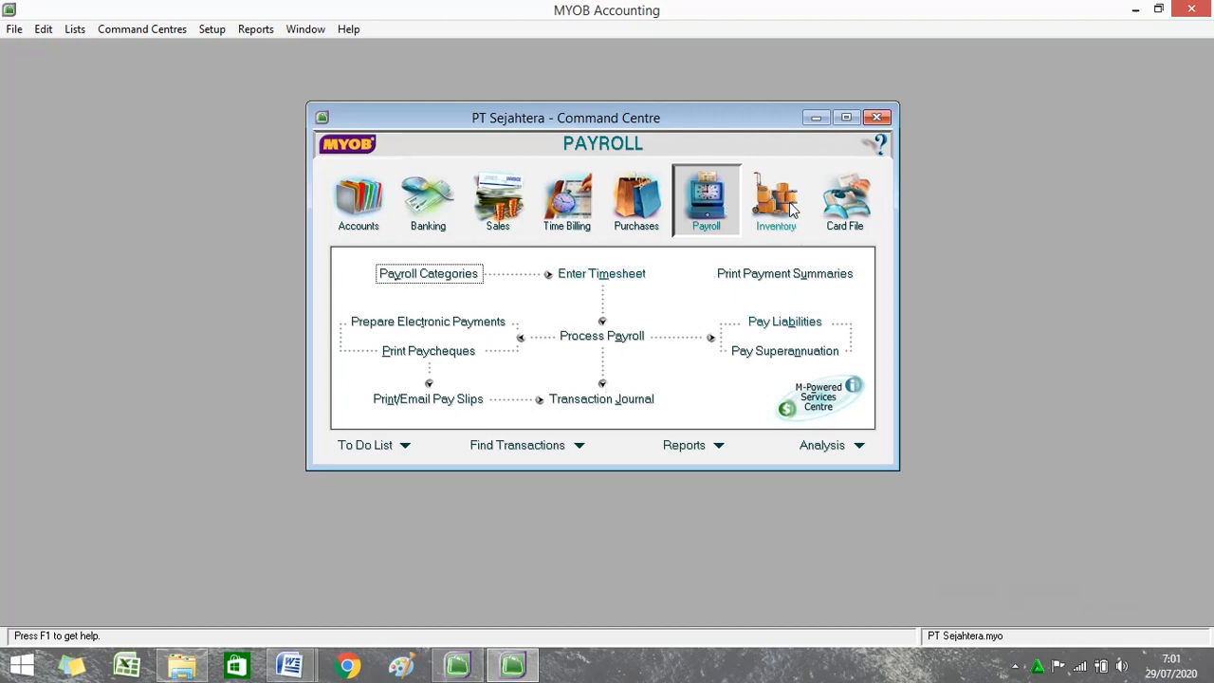
{"action": "left_click", "coordinate": [795, 211]}
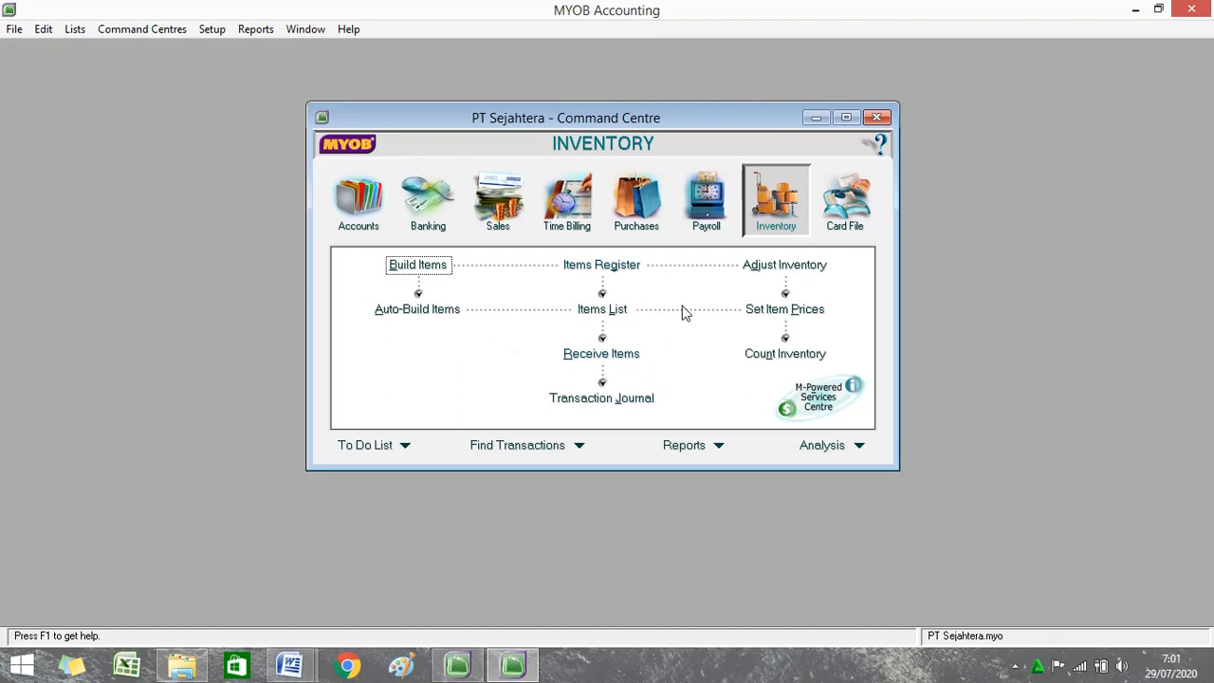
{"action": "left_click", "coordinate": [847, 207]}
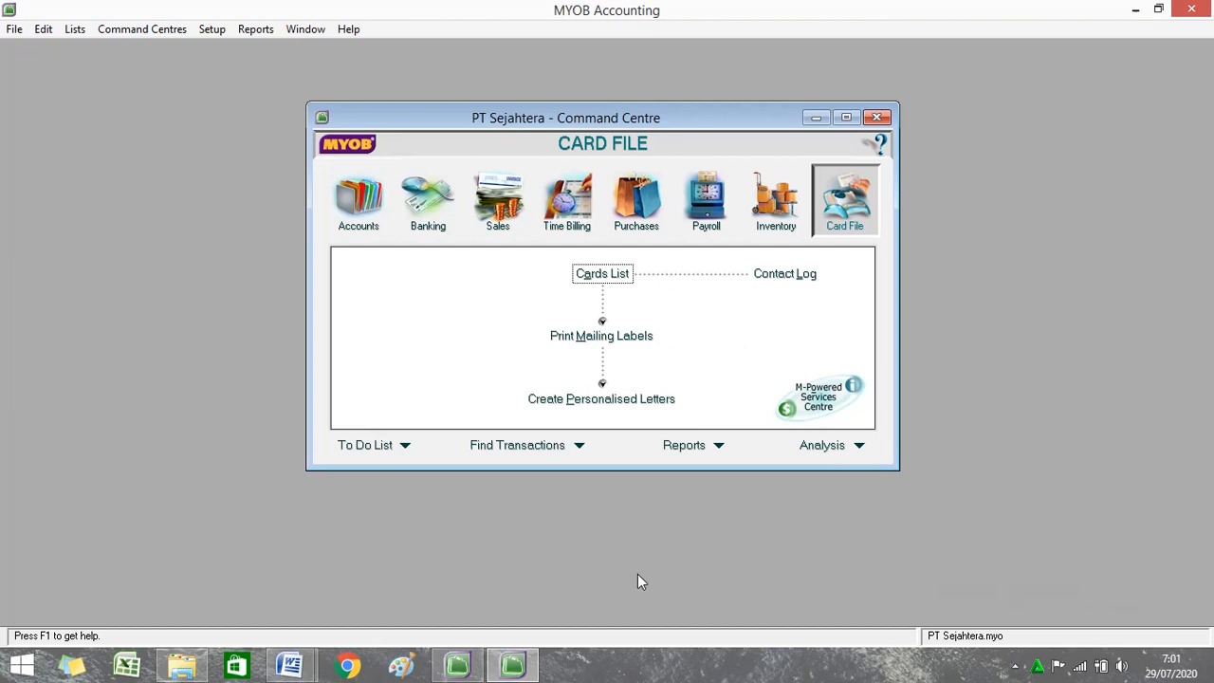
Minimize MYOB, exit the other MYOB Welcome session, and minimize Word to show the desktop.
{"action": "mouse_move", "coordinate": [507, 670]}
{"action": "left_click", "coordinate": [1137, 11]}
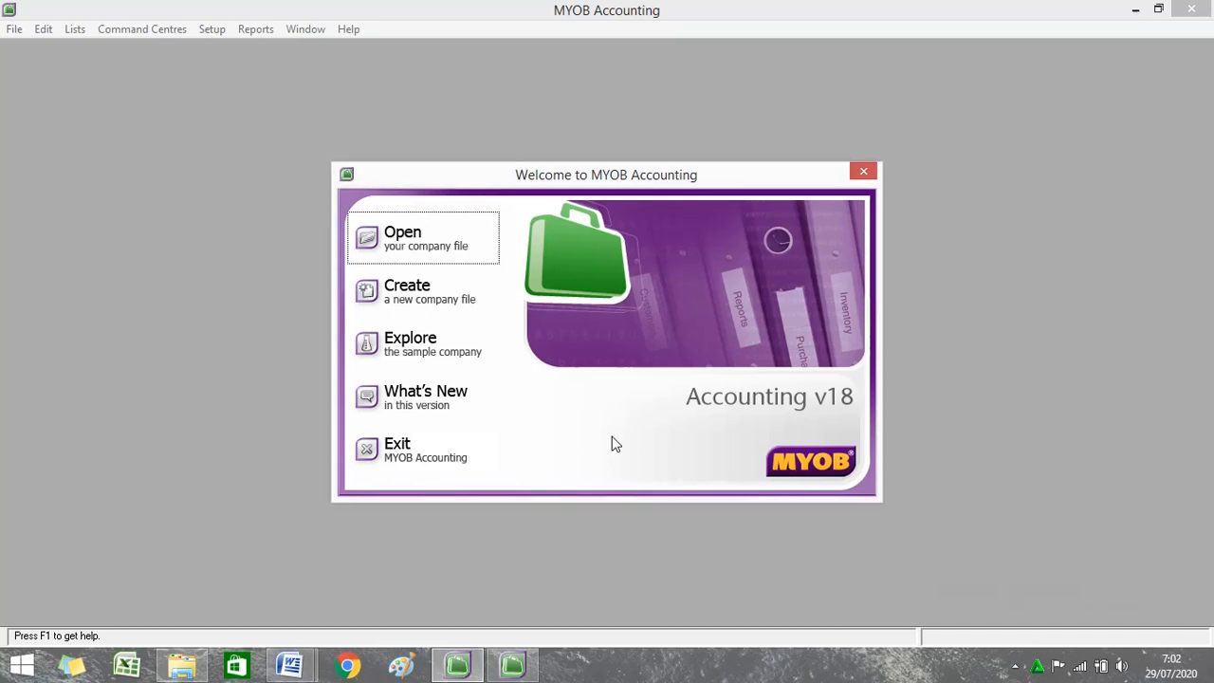
{"action": "left_click", "coordinate": [397, 464]}
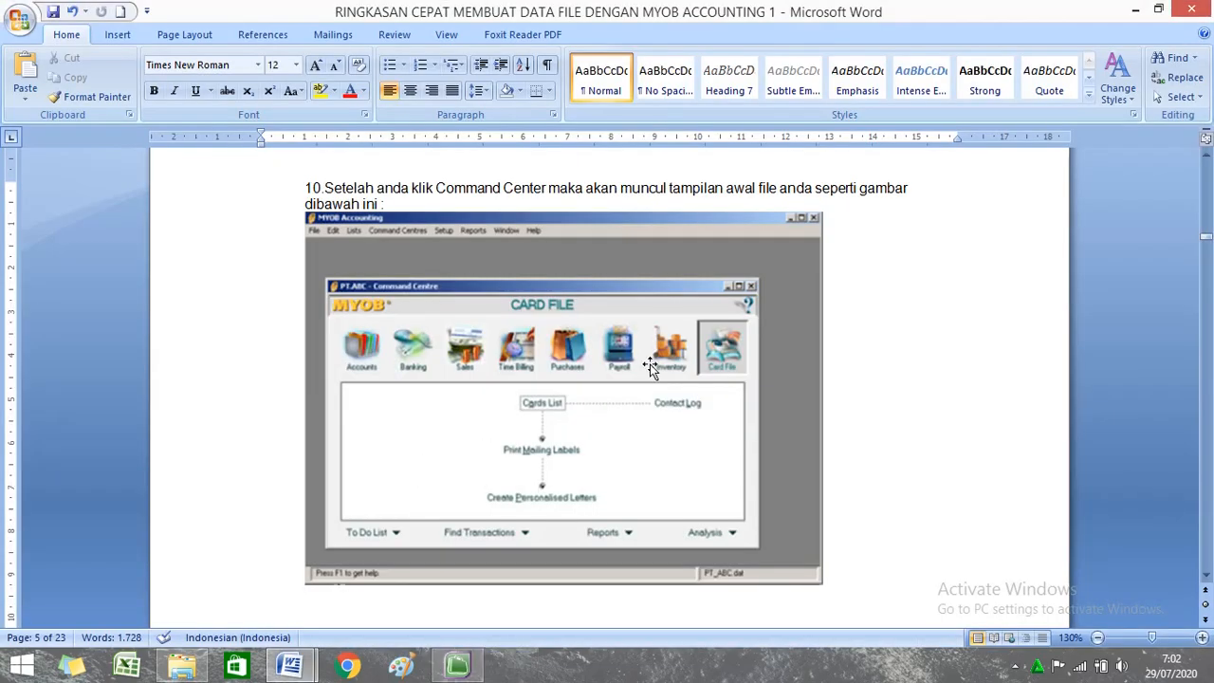
{"action": "left_click", "coordinate": [1144, 8]}
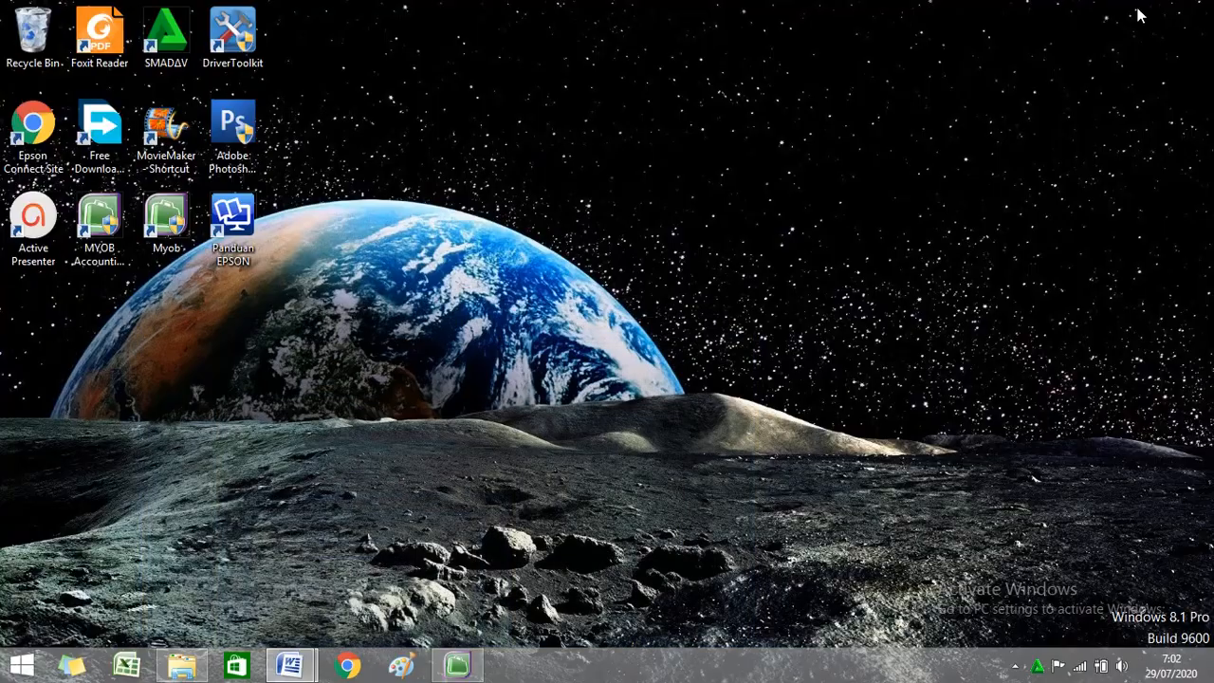